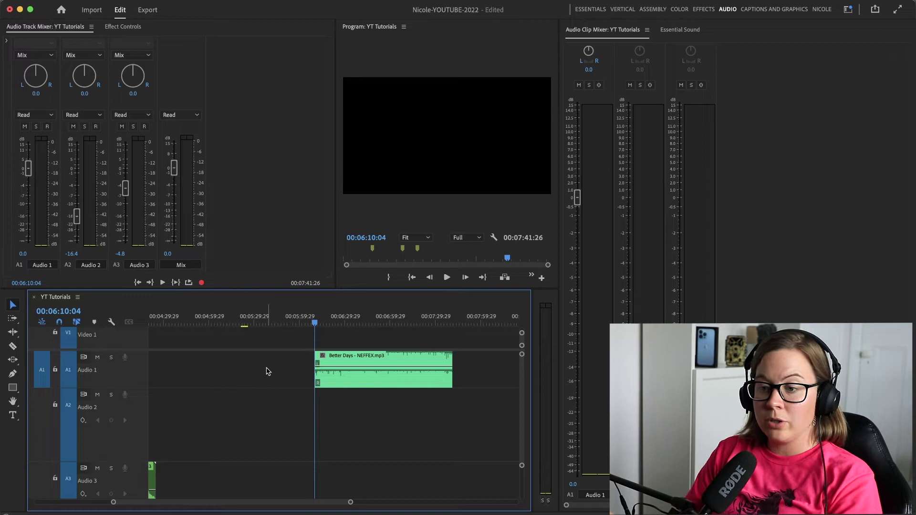
Collapse and re-expand Audio 1 to full height, then show the clip's Panner Balance keyframes.
double_click(144, 366)
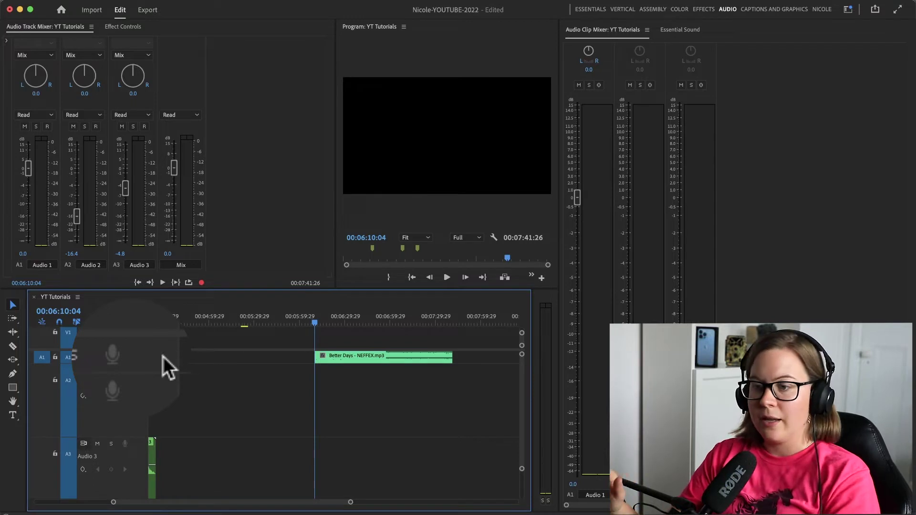
double_click(163, 356)
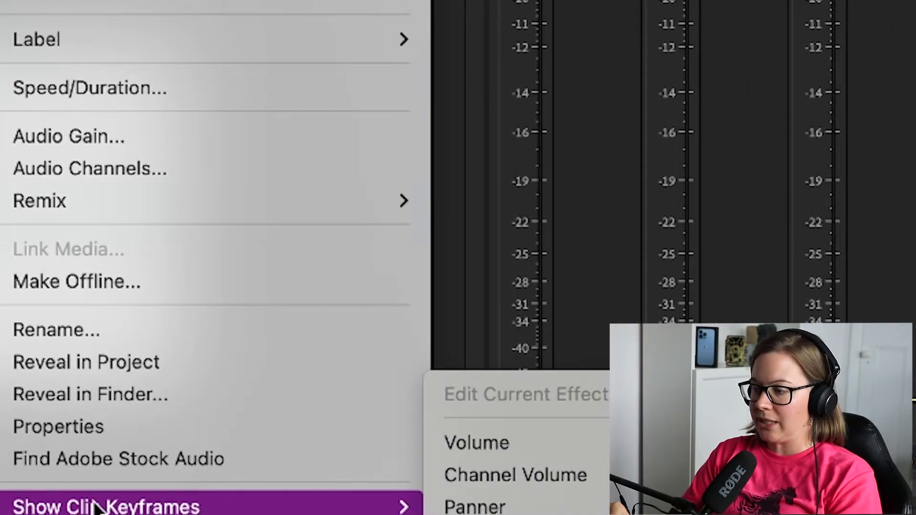
mouse_move(459, 510)
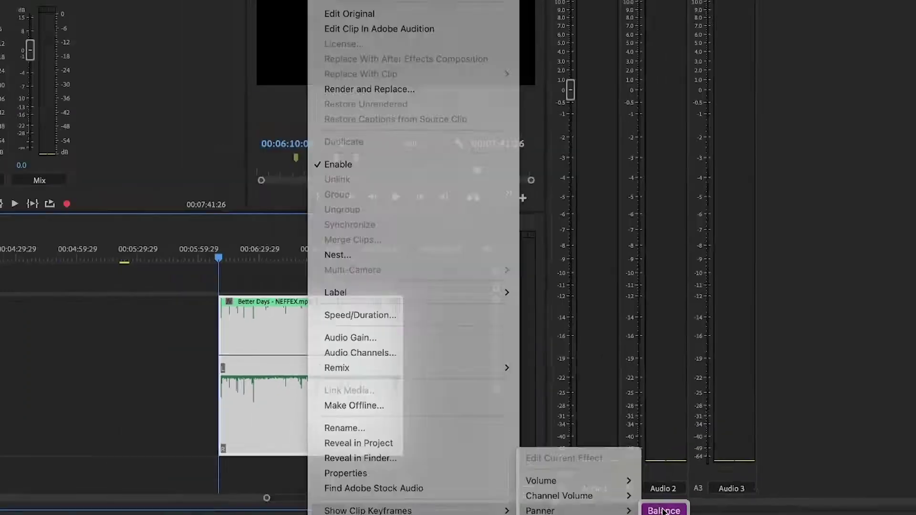
left_click(739, 507)
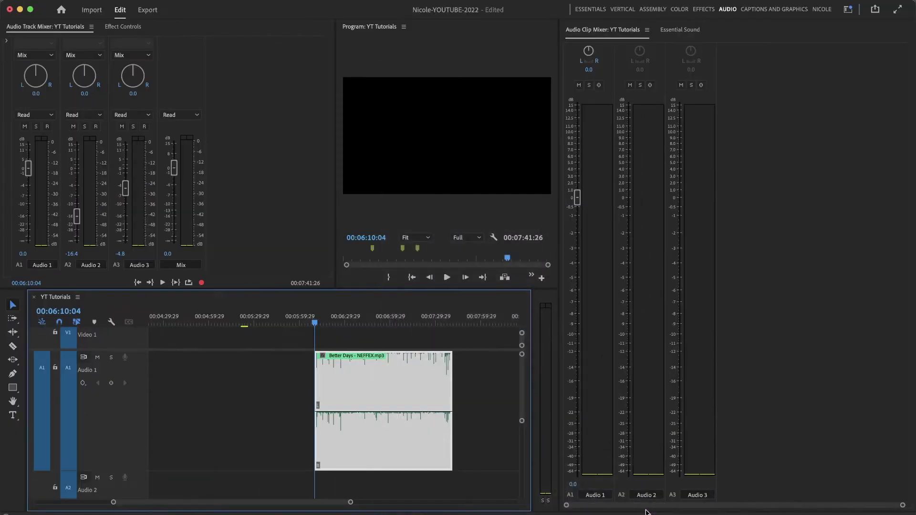
Deselect the Better Days clip, switch to the Pen tool and add a Balance keyframe.
left_click(232, 399)
key("super+shift+a")
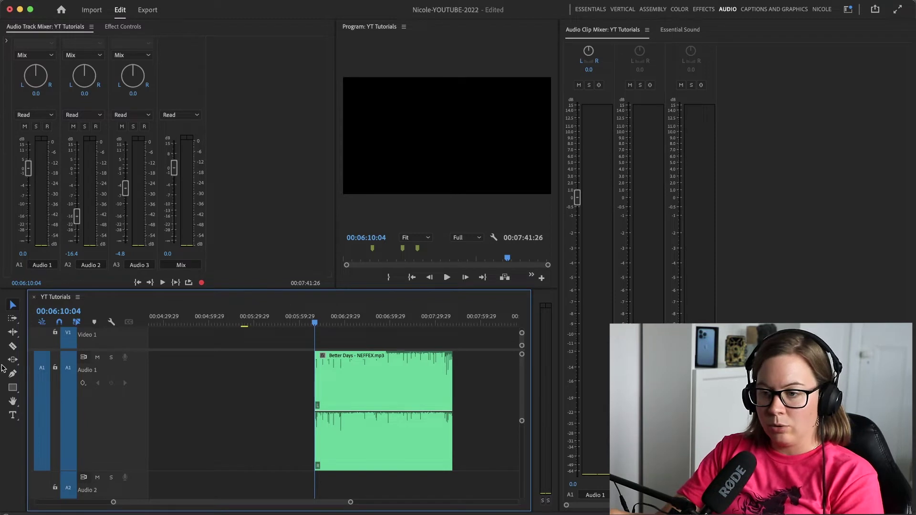
left_click(14, 376)
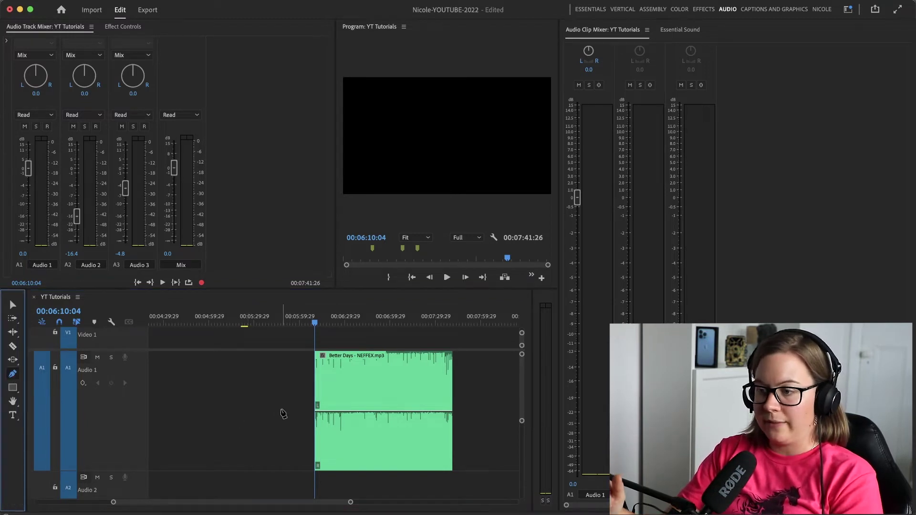
left_click(329, 412)
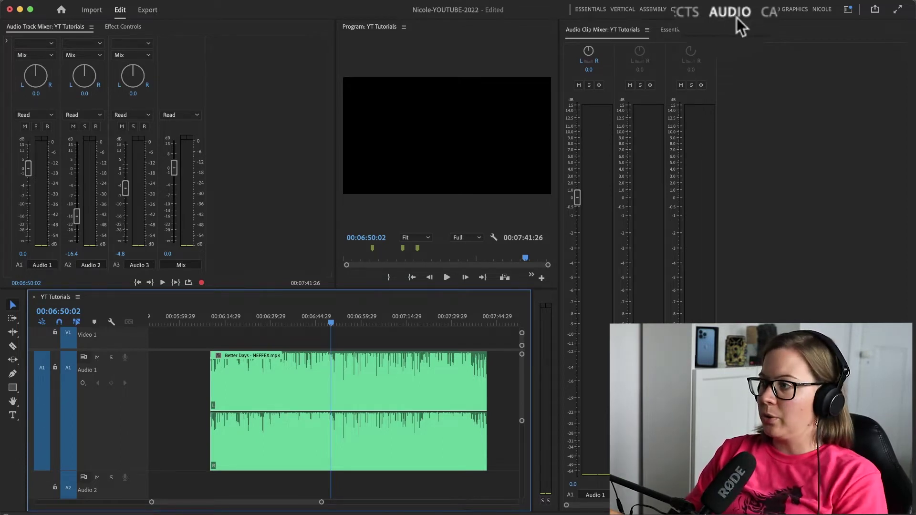
Check the Workspaces list, dismiss it, and bring up the Window menu of panels.
left_click(848, 10)
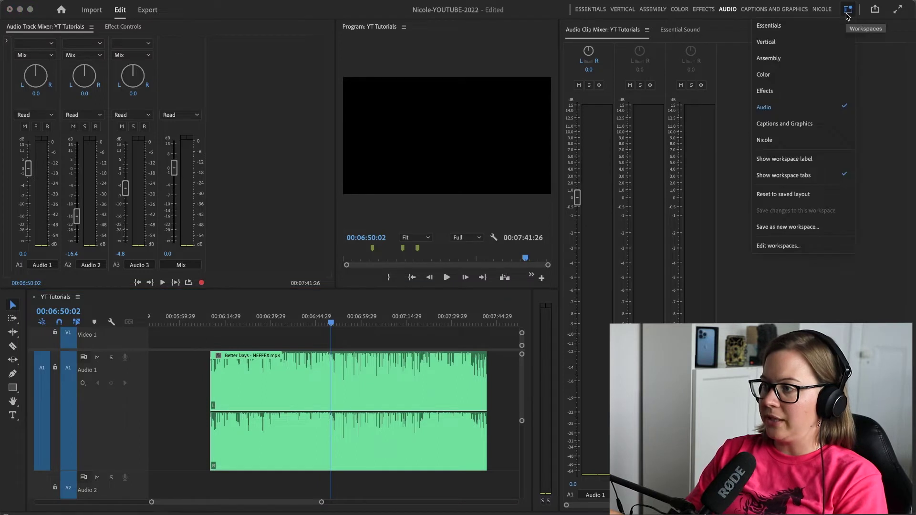
left_click(744, 99)
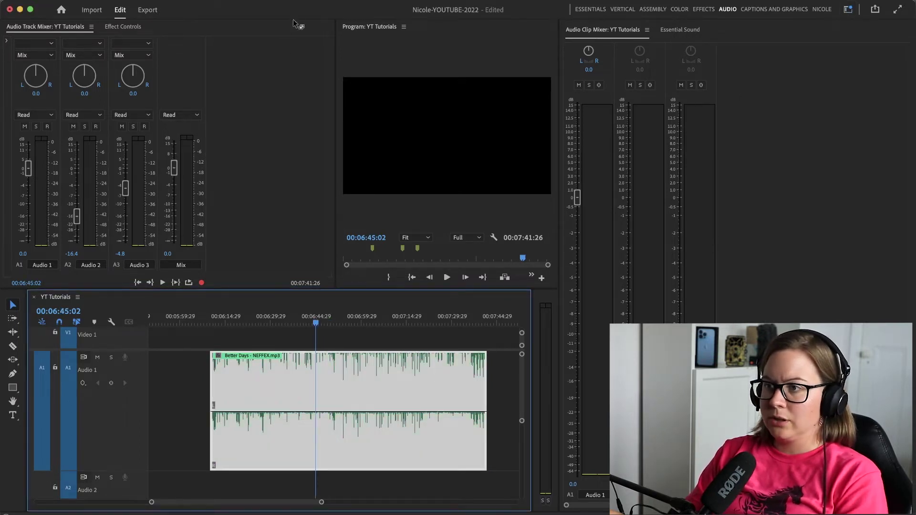
left_click(331, 1)
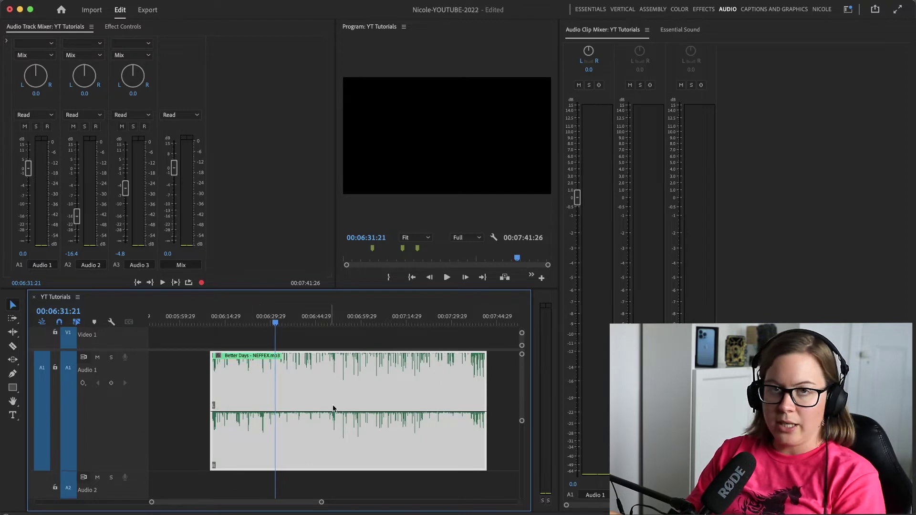
Select the Better Days music clip on the A1 track.
left_click(180, 378)
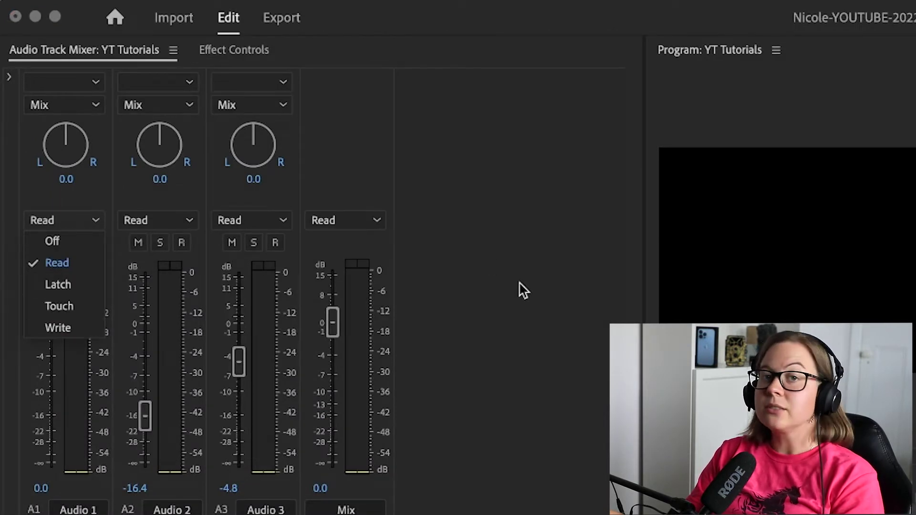
Keep Audio 1 track automation on Read in the Audio Track Mixer.
left_click(524, 290)
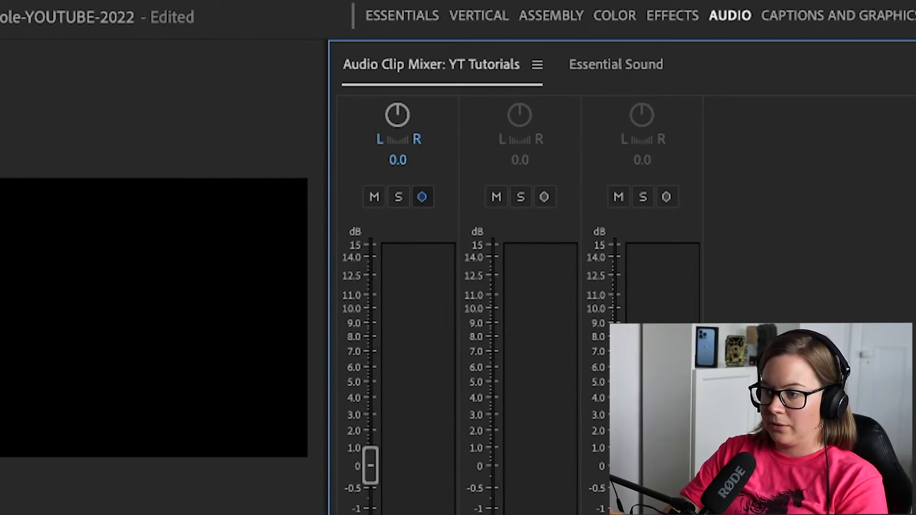
During playback, sweep the Audio 1 clip pan to -100, then 100, then back to 34.
left_click(153, 315)
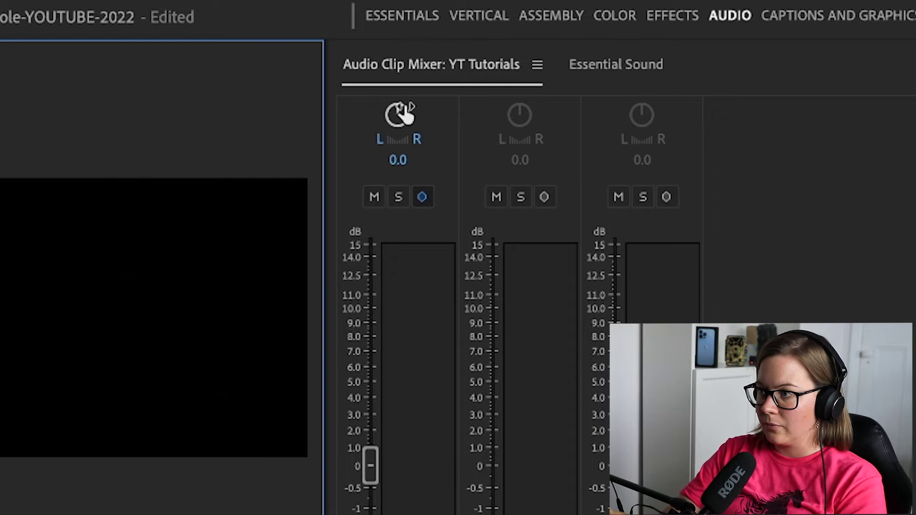
left_click_drag(401, 163, 70, 178)
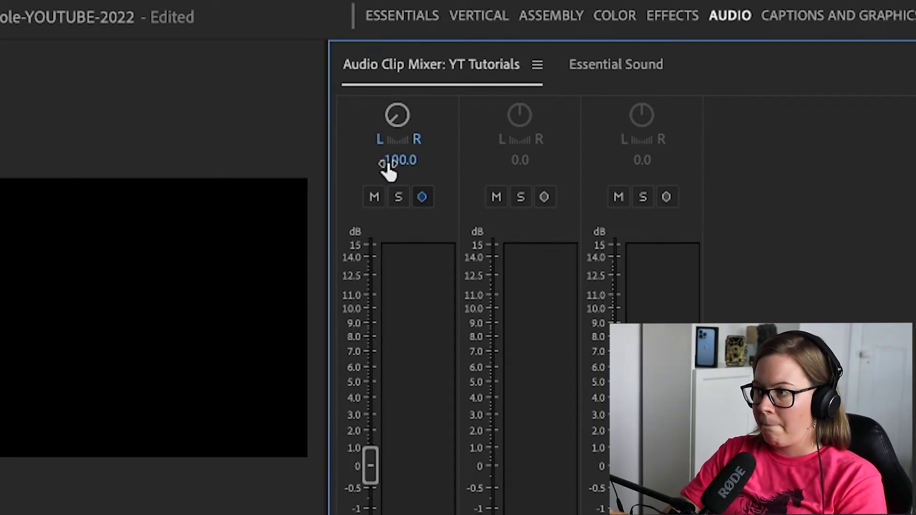
left_click_drag(388, 167, 839, 160)
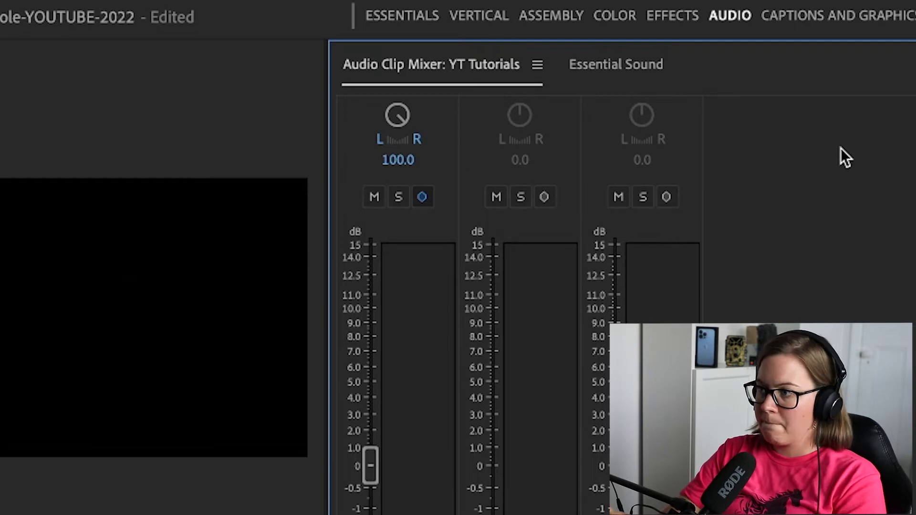
left_click_drag(410, 164, 301, 181)
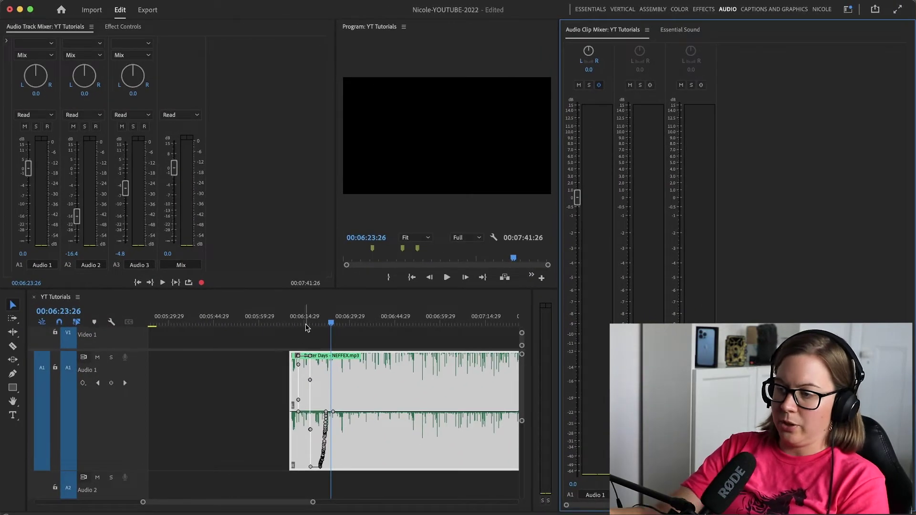
Show the clip's Panner Balance keyframes and scrub to 06:21:29 to confirm pan 29.0.
left_click(306, 327)
scroll(303, 334, "up", 4)
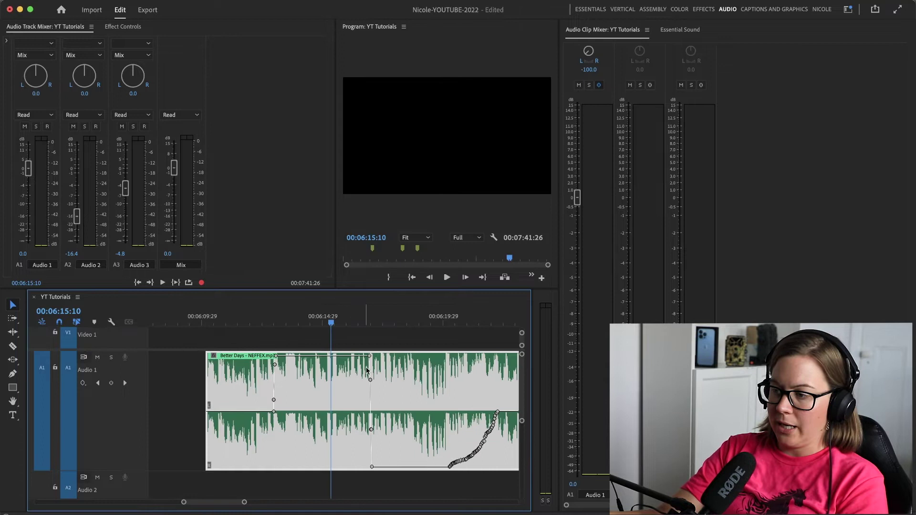
scroll(455, 449, "down", 3)
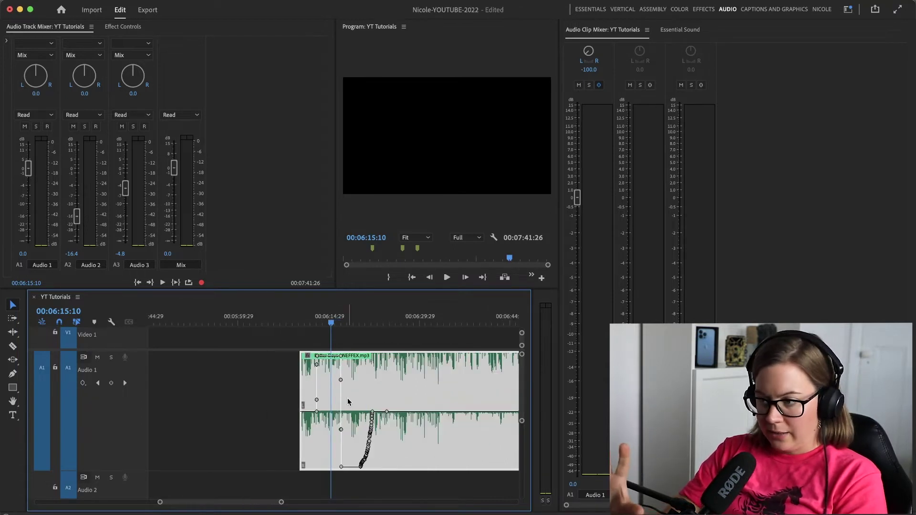
right_click(376, 384)
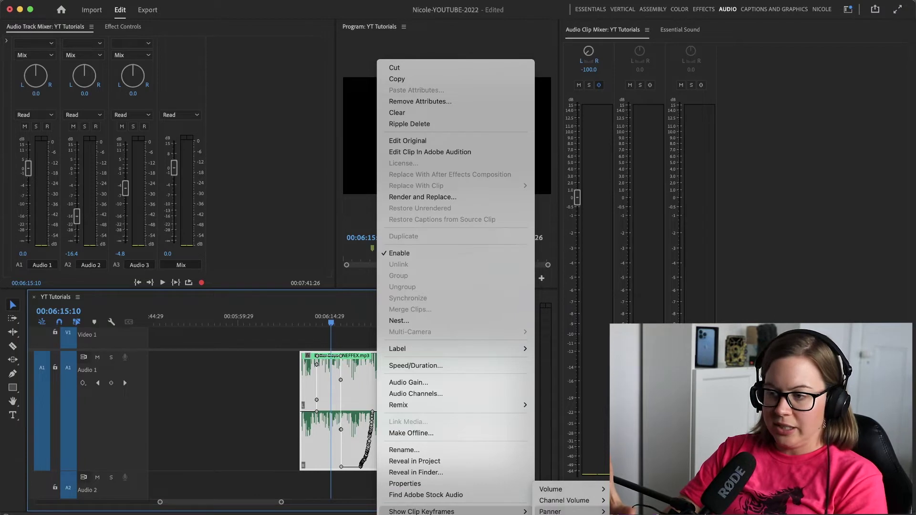
left_click(271, 394)
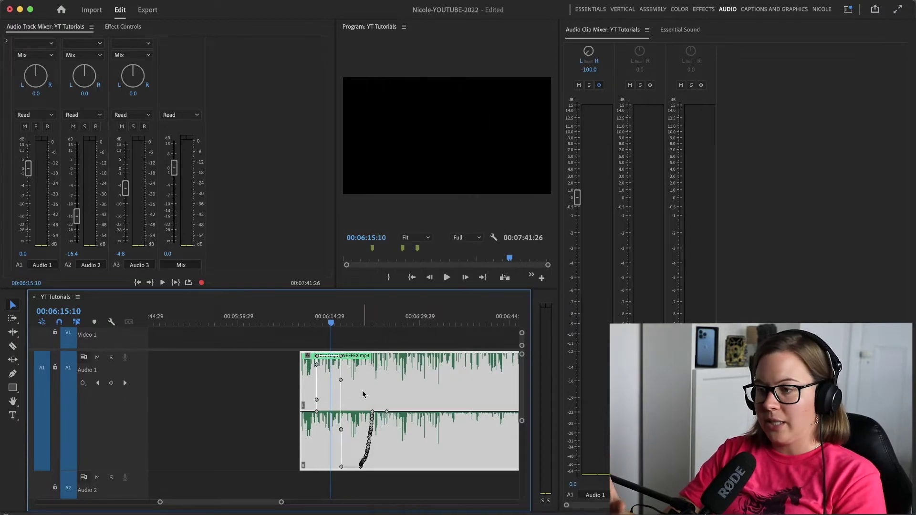
left_click(342, 414)
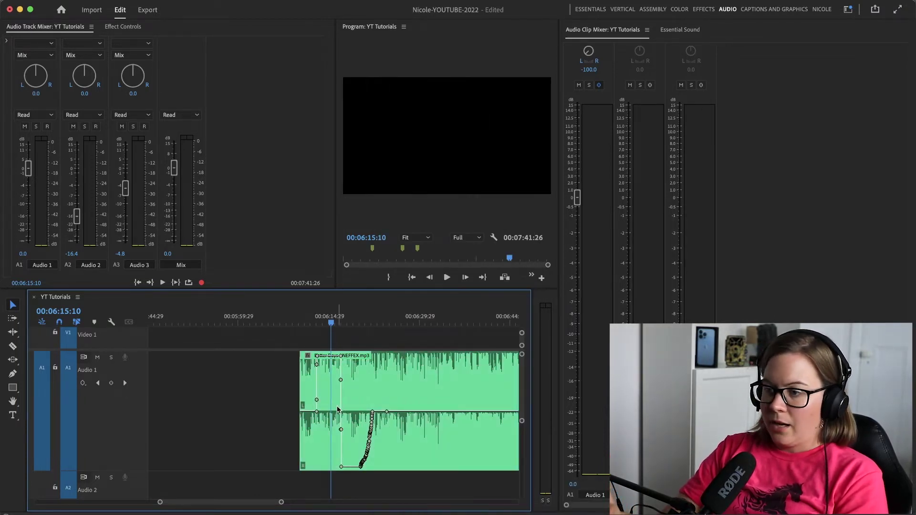
left_click_drag(352, 322, 371, 323)
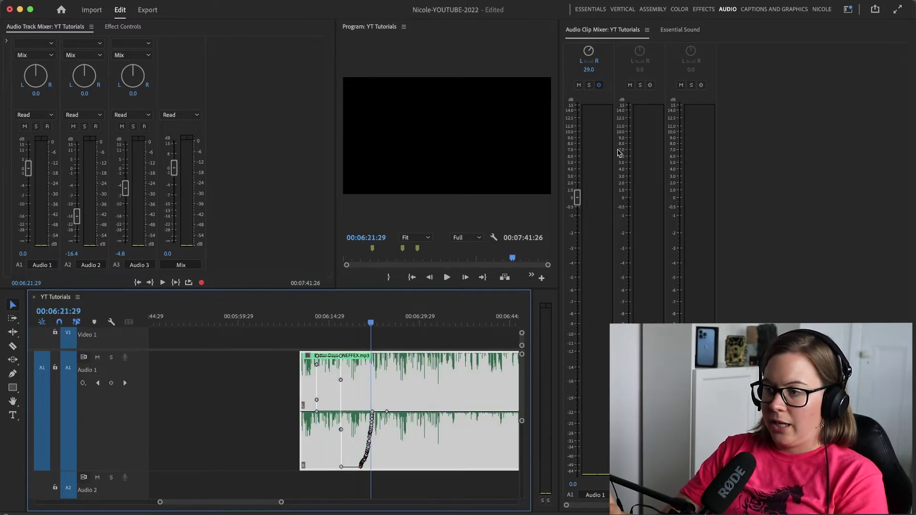
With the Pen tool, marquee-select all the clip's recorded pan keyframes and delete them.
key("p")
left_click(384, 408)
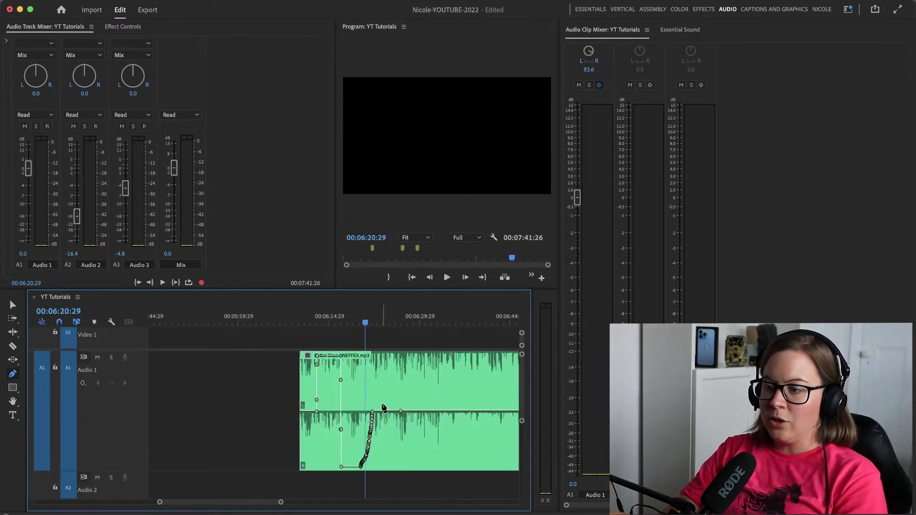
left_click(374, 417)
left_click_drag(374, 414, 427, 414)
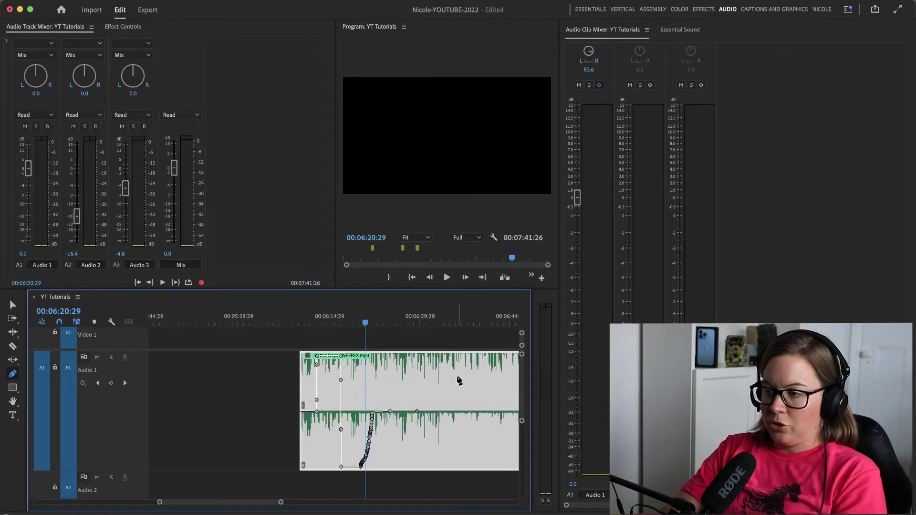
left_click_drag(467, 365, 255, 469)
key("Delete")
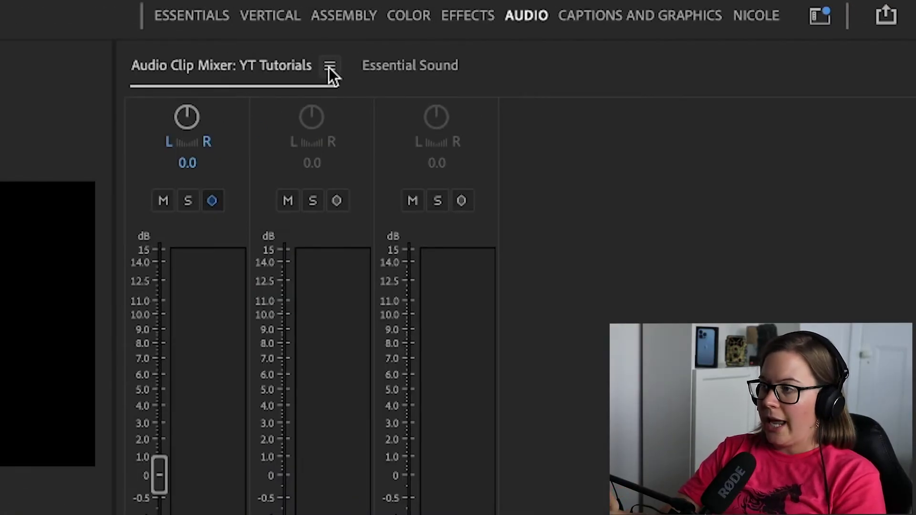
Set the Audio Clip Mixer's Keyframe Mode to Latch.
left_click(330, 66)
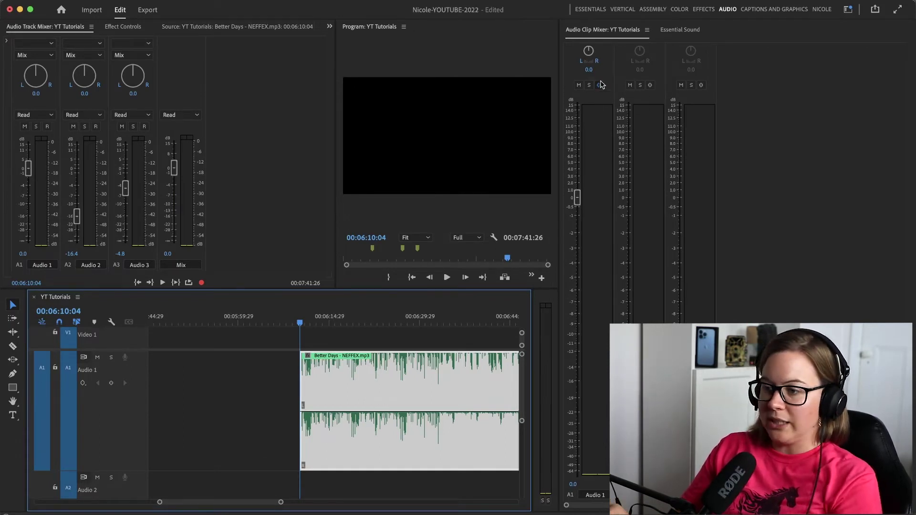
Play and latch-record pan moves left, fully right, then hard left, ending at -50.0.
key("space")
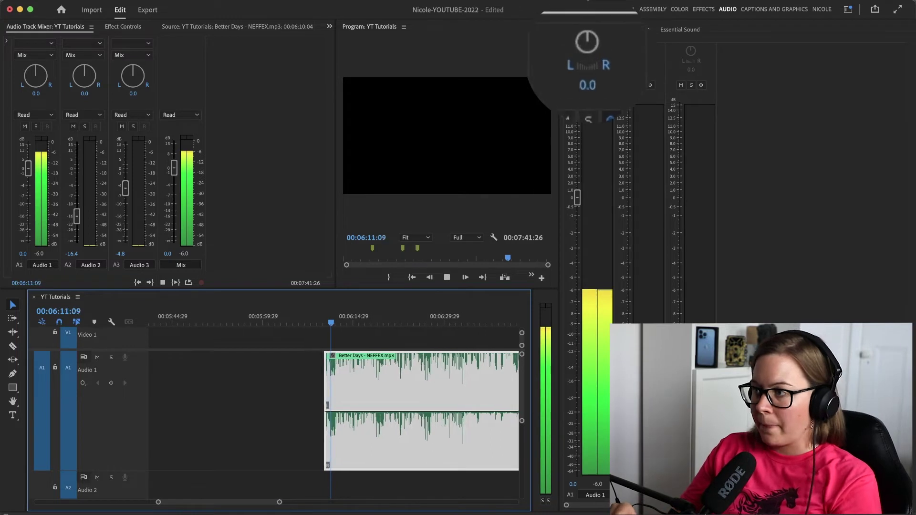
left_click_drag(588, 35, 506, 94)
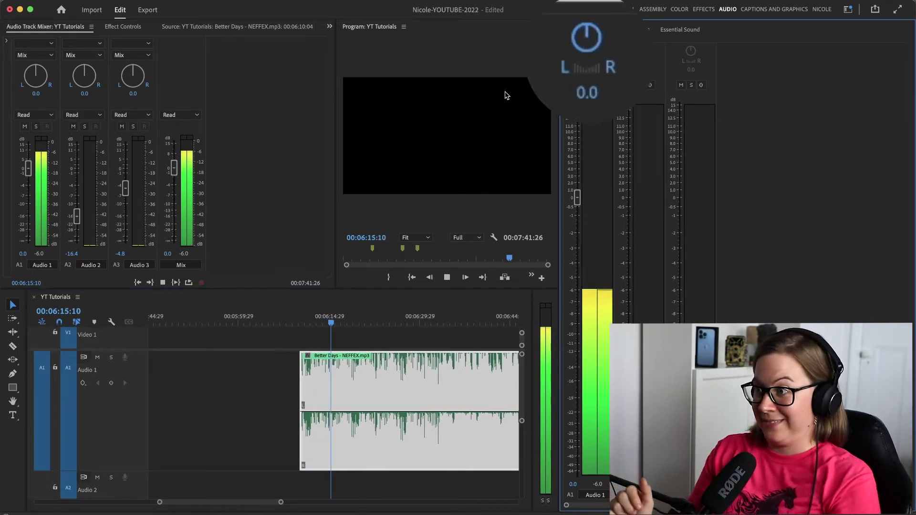
left_click_drag(584, 103, 766, 85)
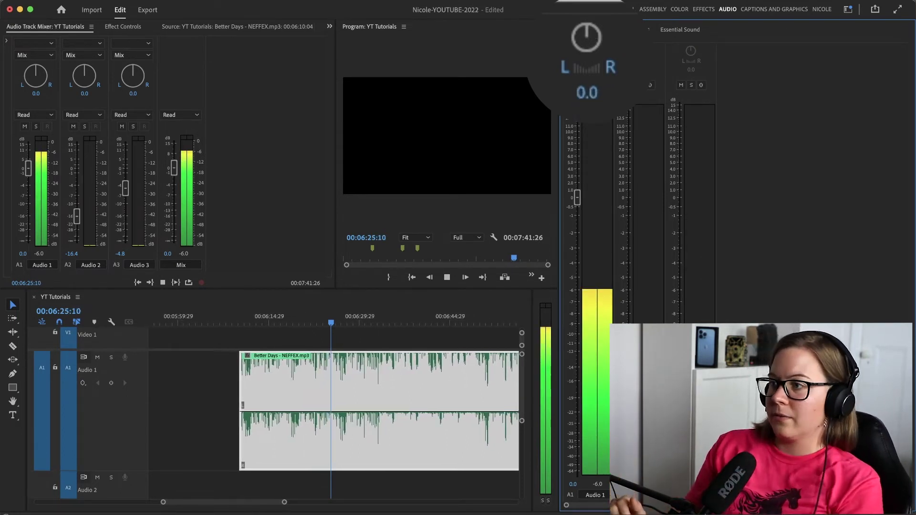
left_click_drag(590, 68, 571, 67)
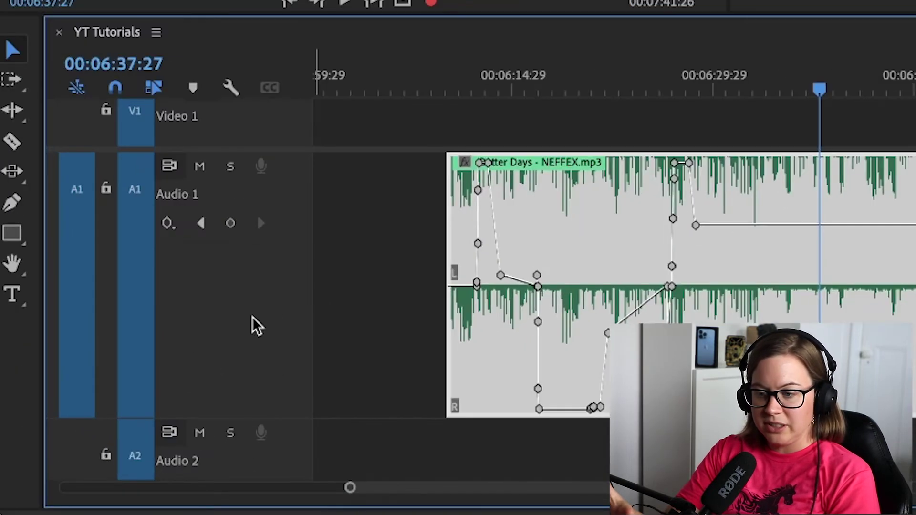
right_click(132, 423)
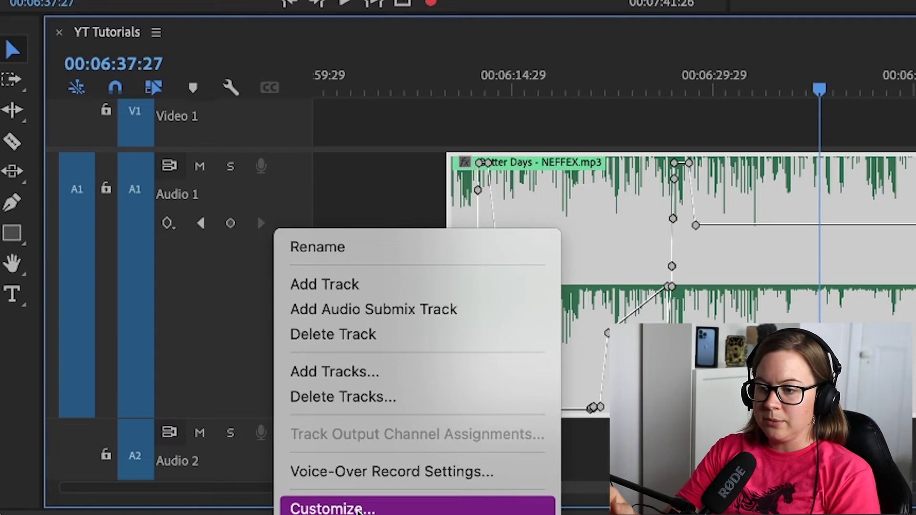
left_click(359, 510)
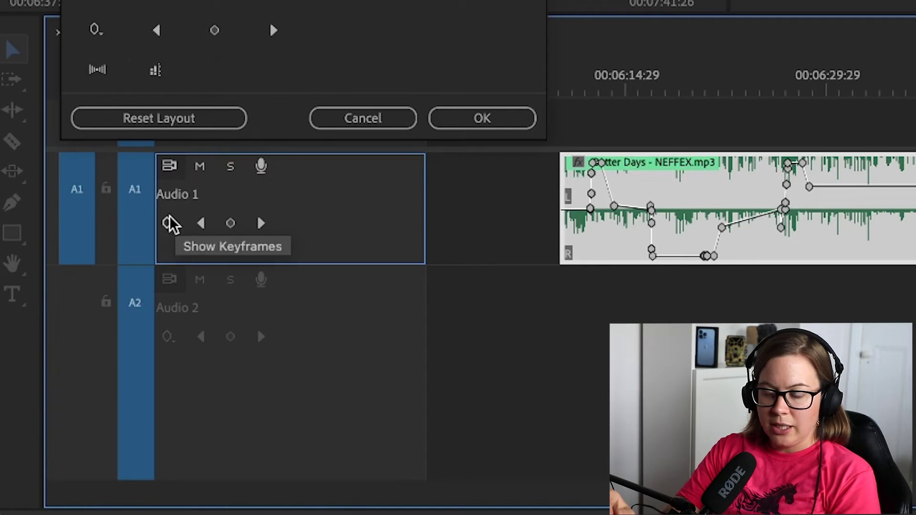
left_click(458, 128)
Switch Audio 1's keyframe display from clip keyframes to Track Panner > Balance.
left_click(167, 223)
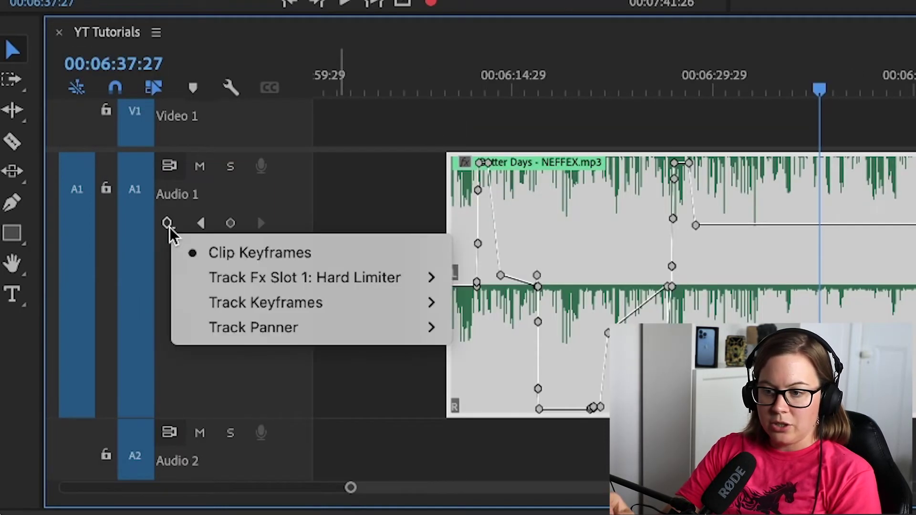
mouse_move(196, 277)
mouse_move(199, 296)
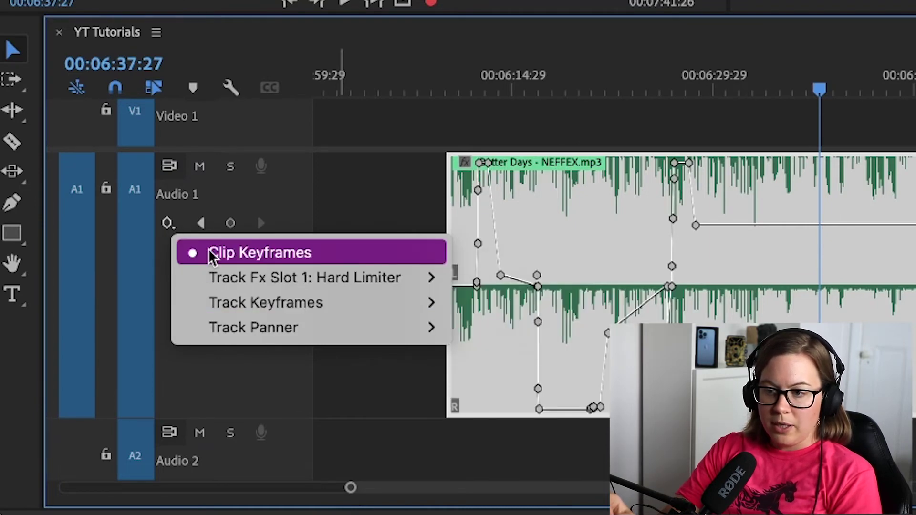
mouse_move(268, 274)
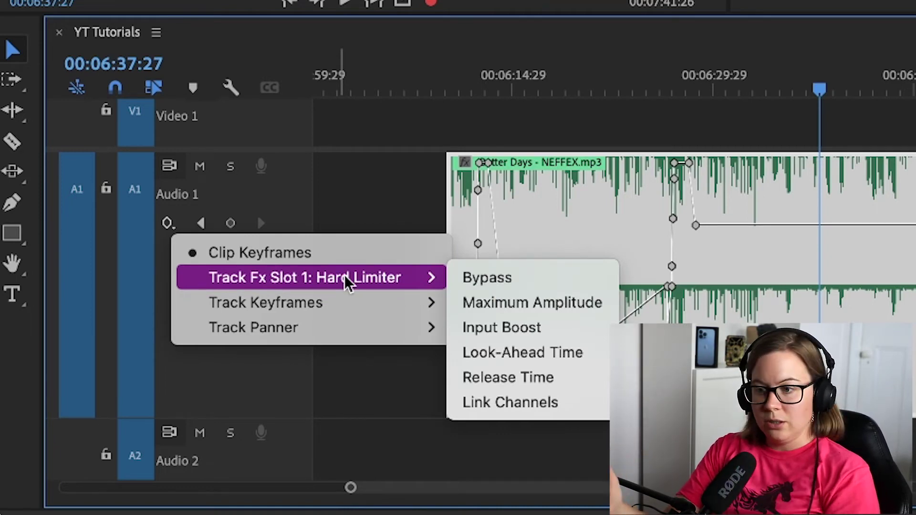
mouse_move(222, 310)
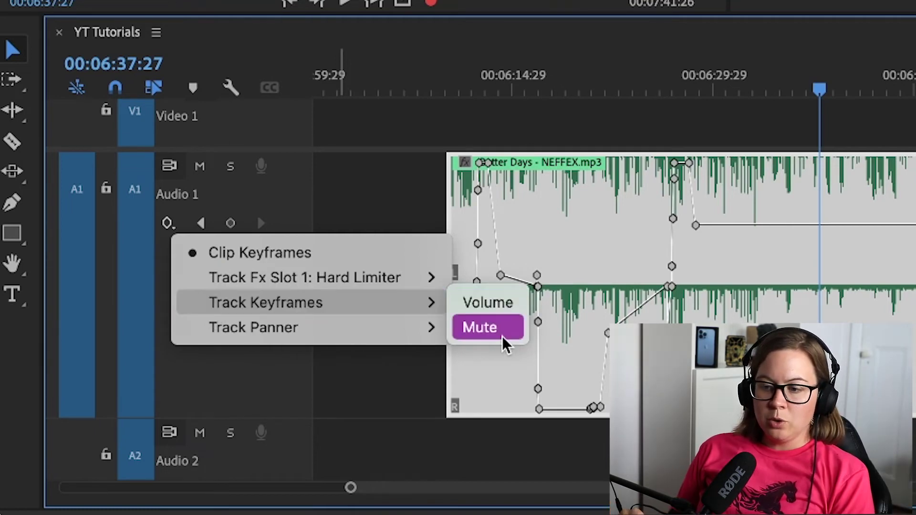
mouse_move(255, 321)
left_click(477, 329)
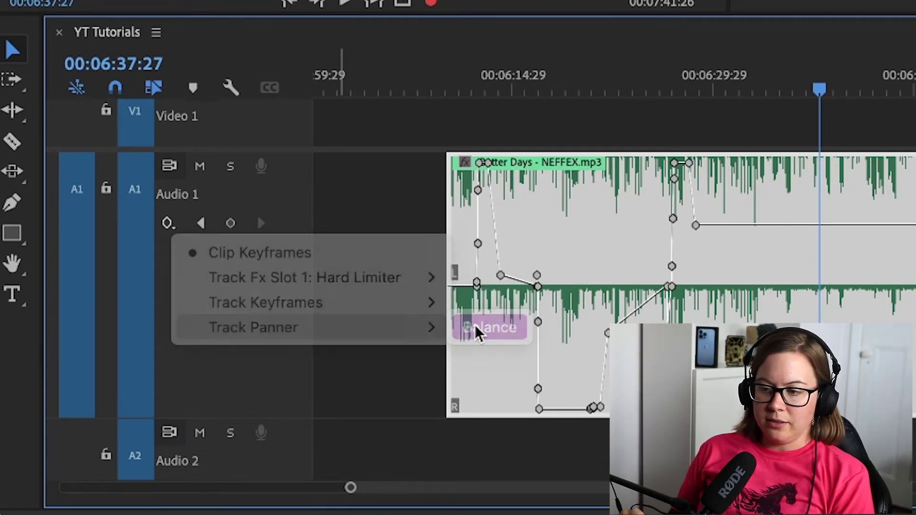
Return the playhead to the clip start, zoom out to the full sequence, then back in on the music clip.
left_click(561, 93)
key("Up")
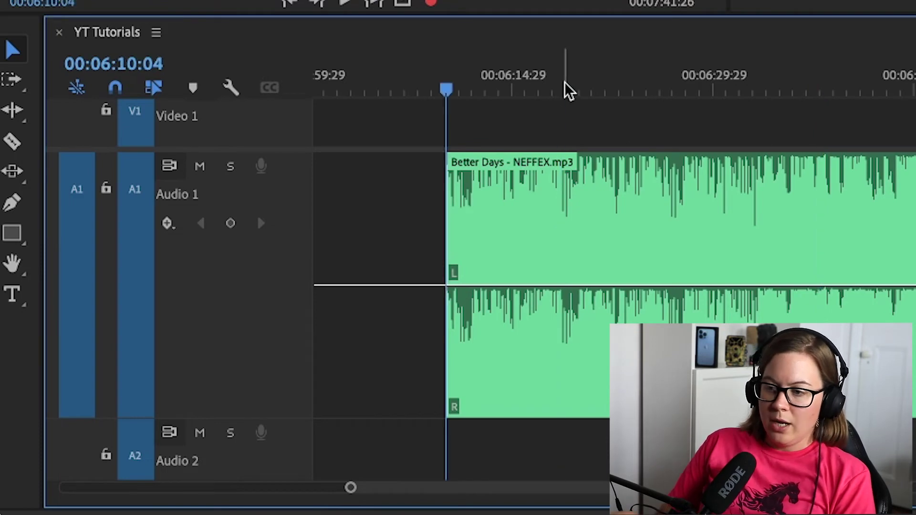
key("backslash")
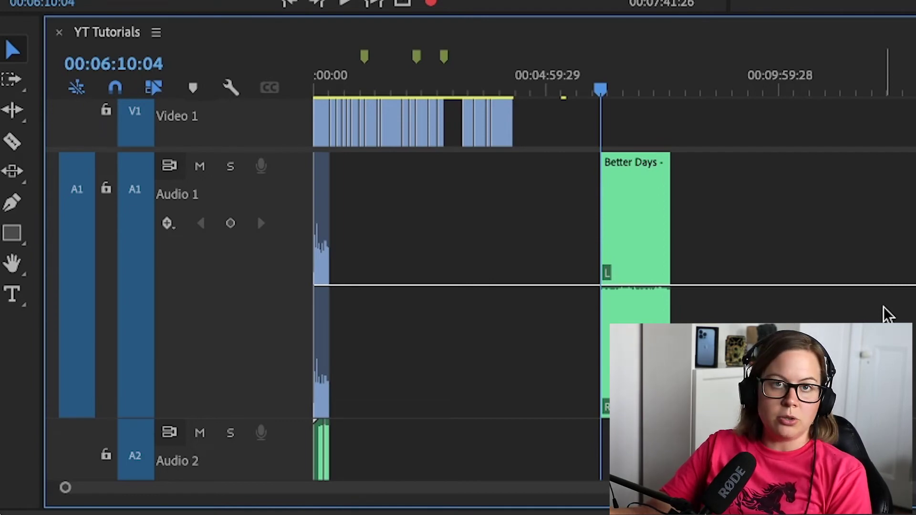
key("equal")
key("equal")
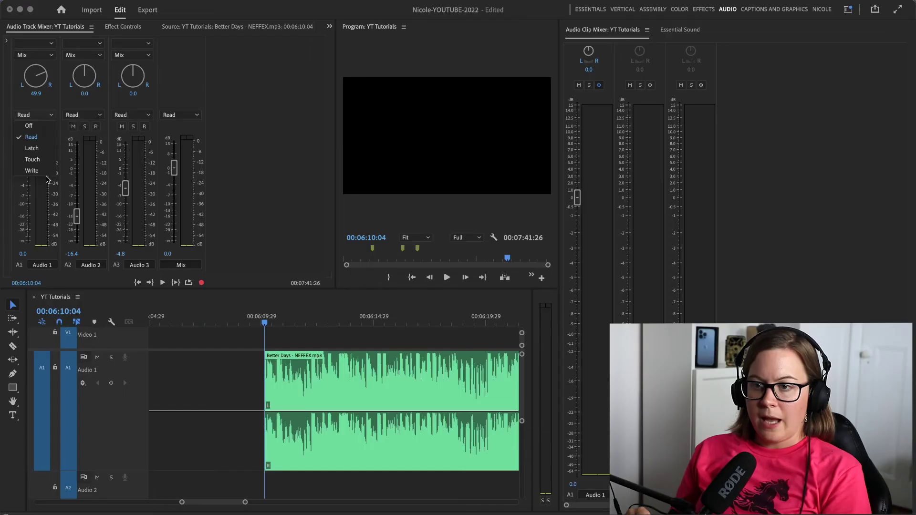
Record Audio 1 track pan in Write mode during playback, panning fully right then back left.
left_click(42, 177)
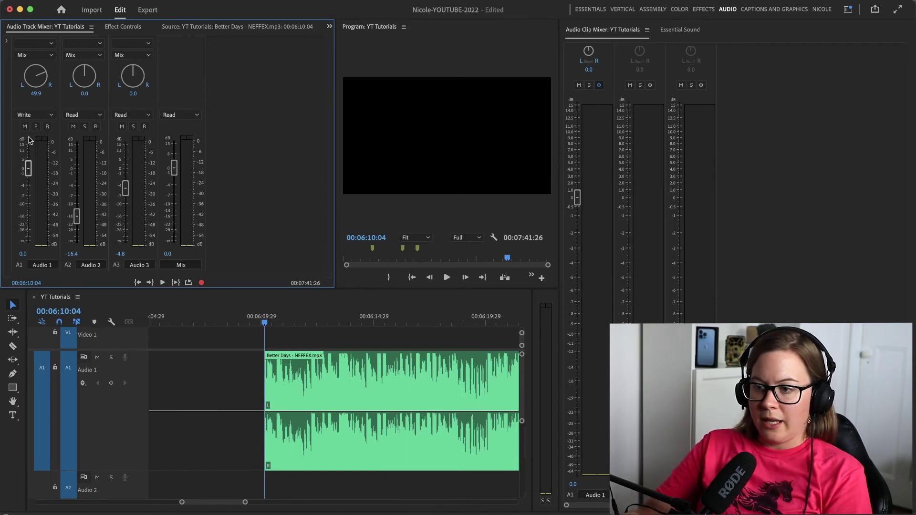
key("space")
left_click_drag(33, 90, 82, 91)
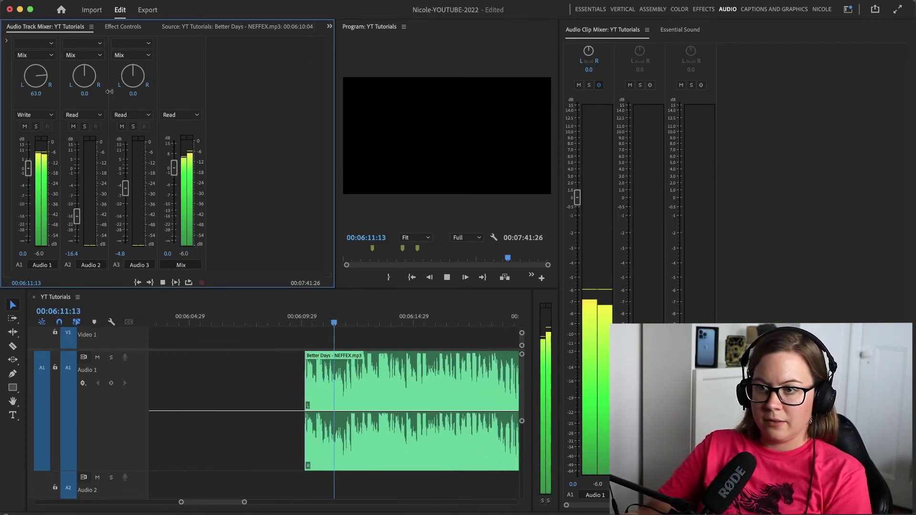
mouse_move(152, 95)
left_mouse_down()
mouse_move(90, 87)
mouse_move(1, 98)
left_mouse_up()
key("space")
Move the playhead to 00:06:13:20, delete the clip's keyframes with the Pen, then undo the deletion.
left_click_drag(259, 320, 283, 321)
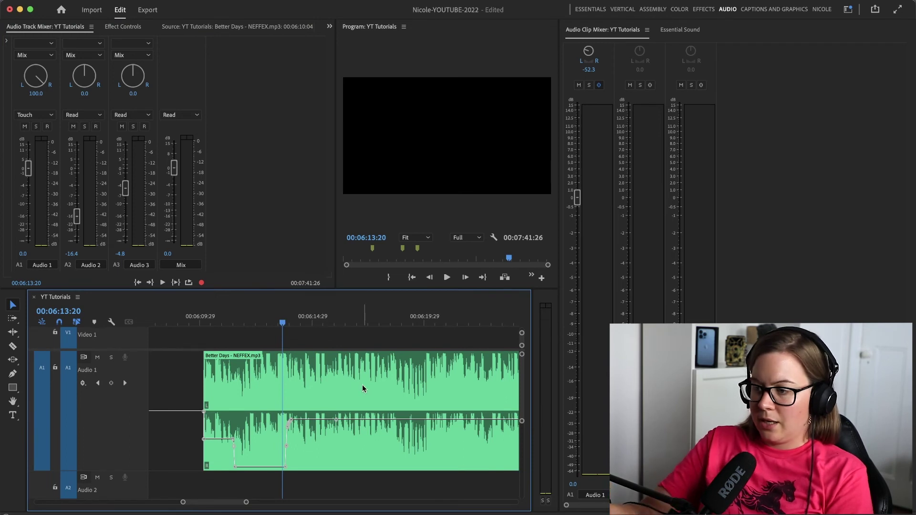
key("p")
left_click_drag(361, 388, 160, 472)
key("Delete")
key("super+z")
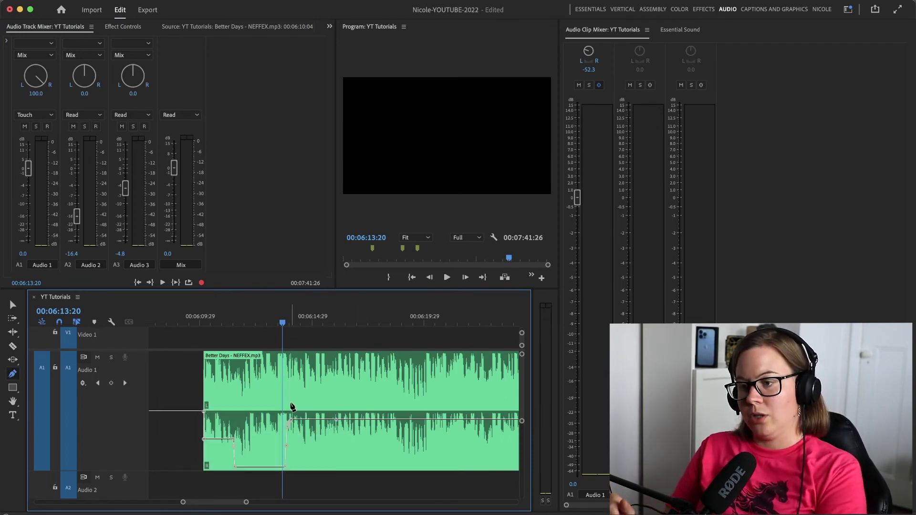
left_click(82, 386)
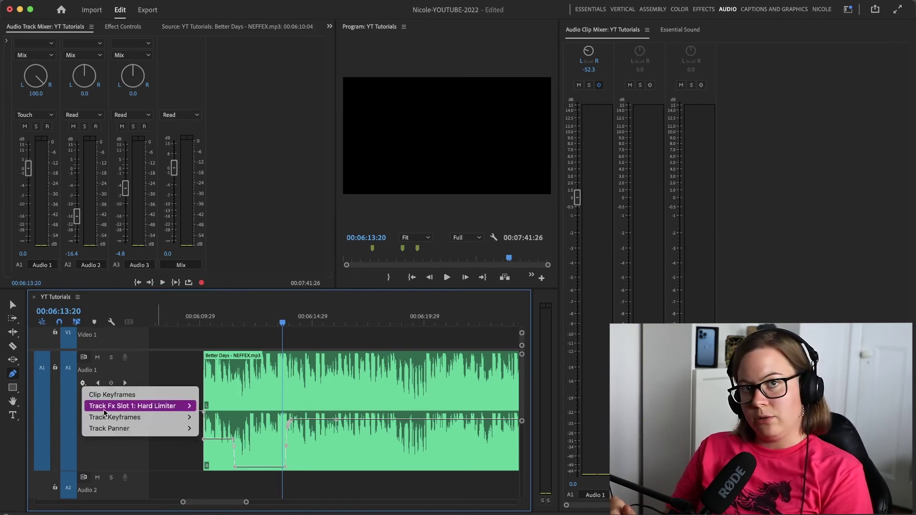